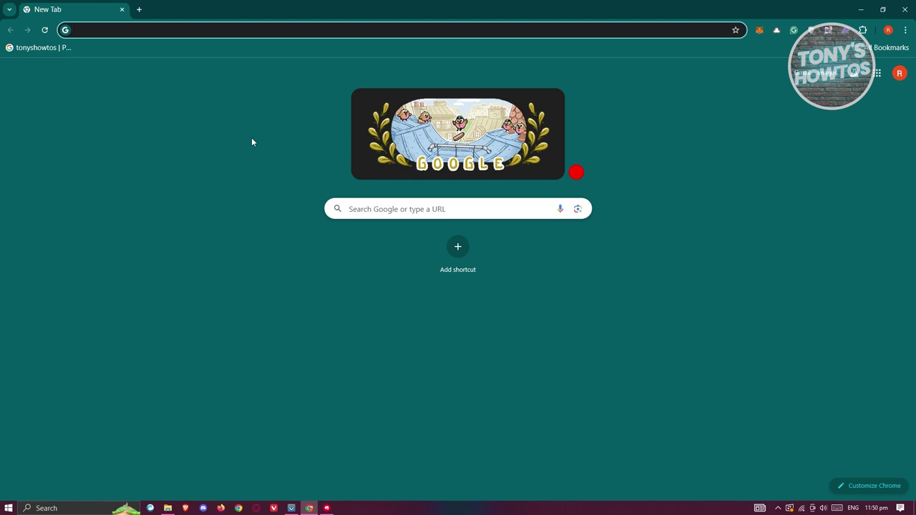
- Put the cursor in the Google start page search box
left_click(394, 209)
- Search Google for 'DHL' and open the 'DHL Home - Global Logistics' result
type("DHL")
key("Return")
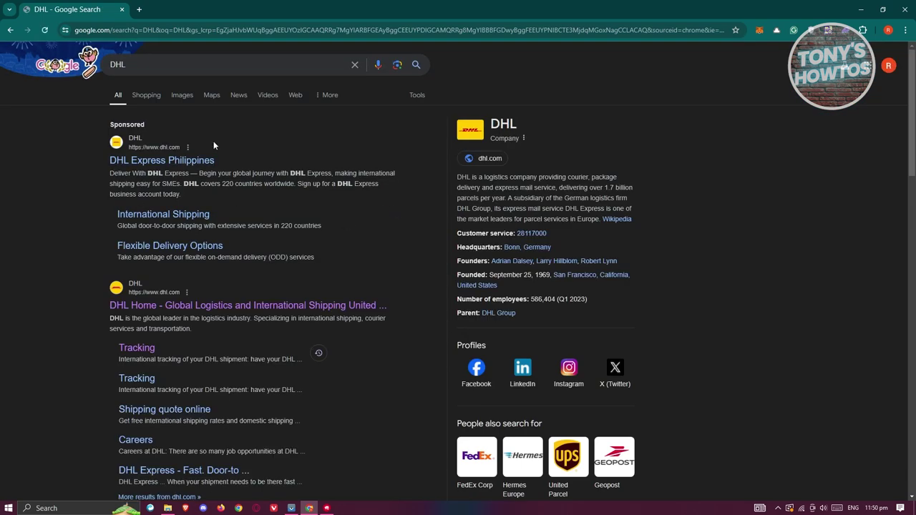
scroll(220, 355, "down", 2)
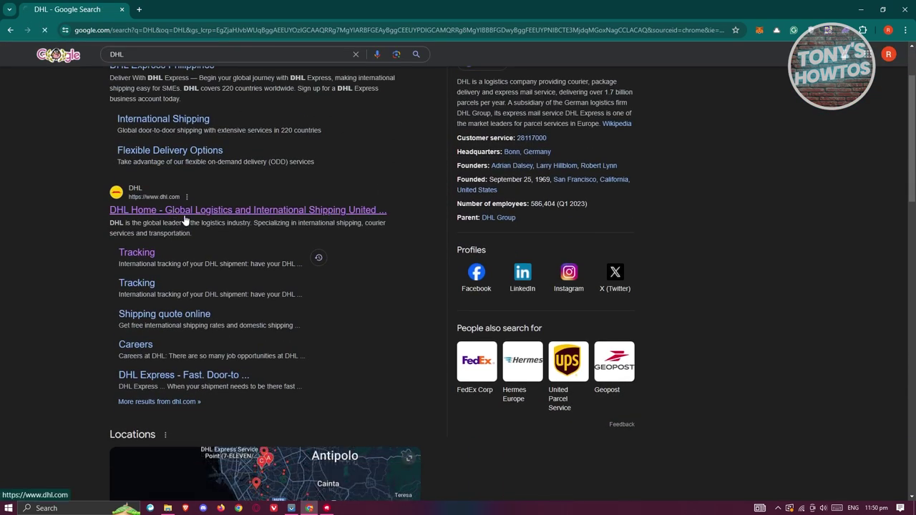
left_click(215, 208)
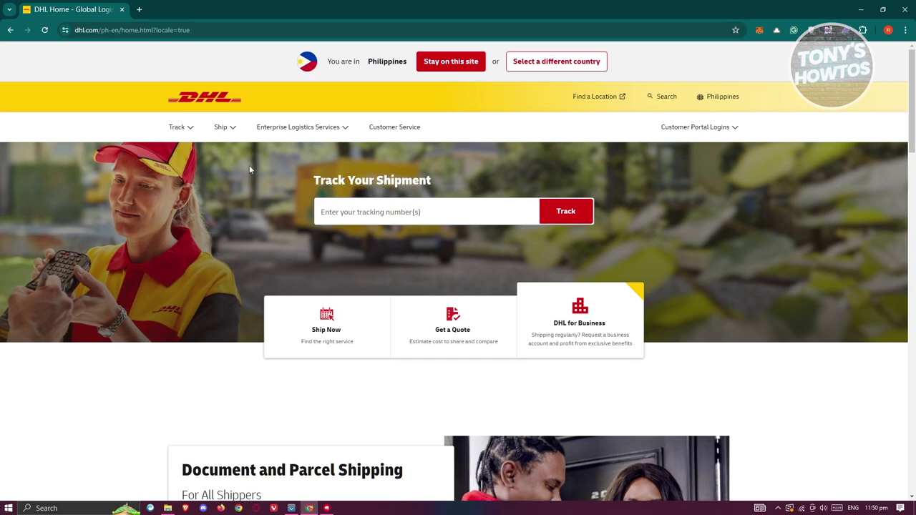
left_click(589, 66)
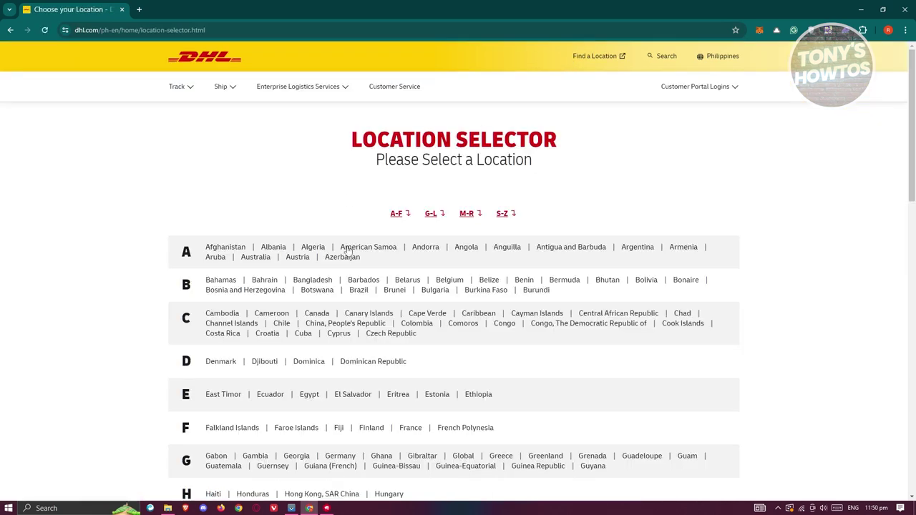
scroll(373, 332, "down", 5)
scroll(371, 330, "down", 3)
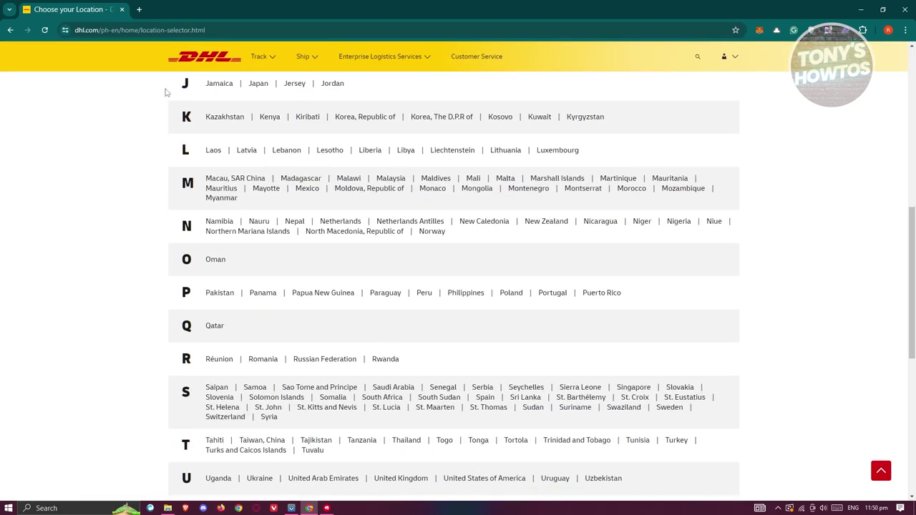
left_click(10, 30)
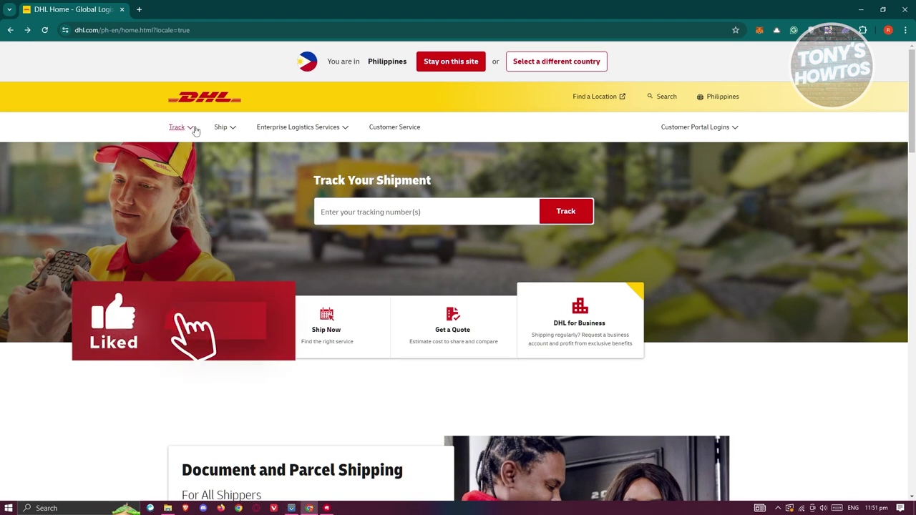
- Show the Ship menu options and highlight the Business Only and Frequent Shippers descriptions
left_click(182, 129)
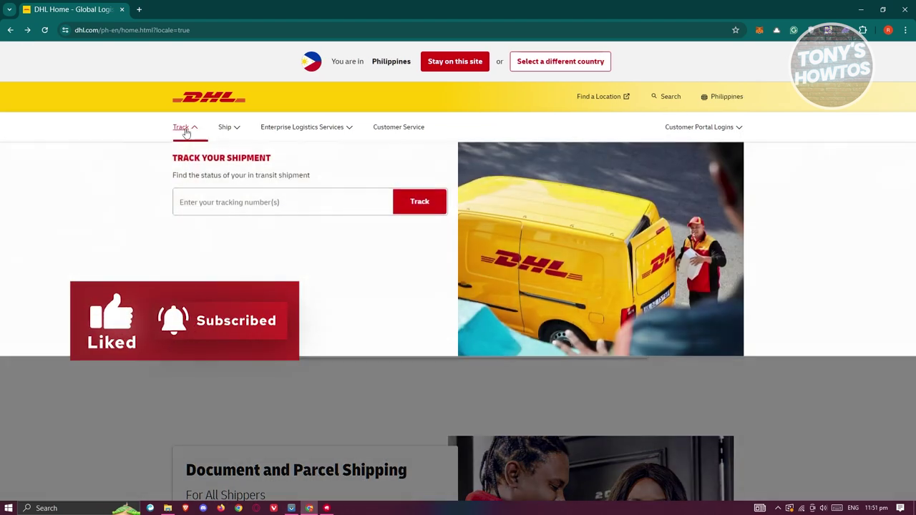
left_click(231, 127)
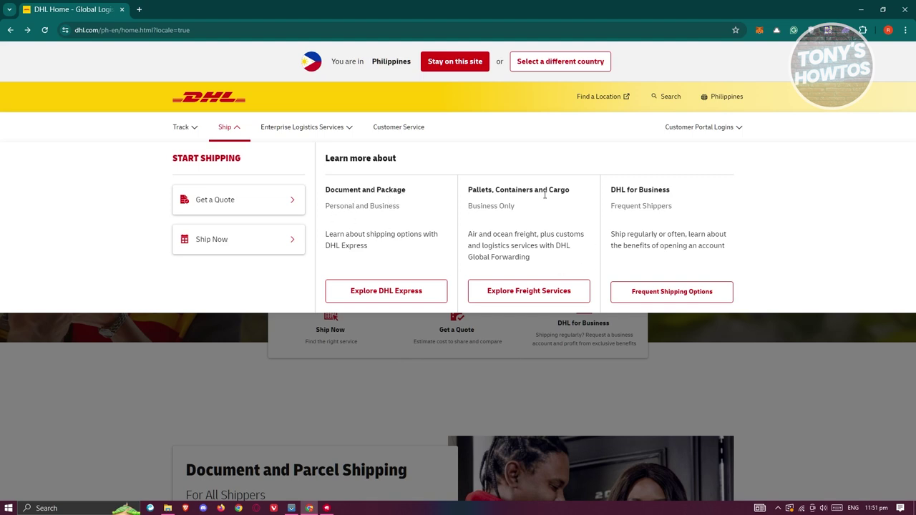
triple_click(470, 206)
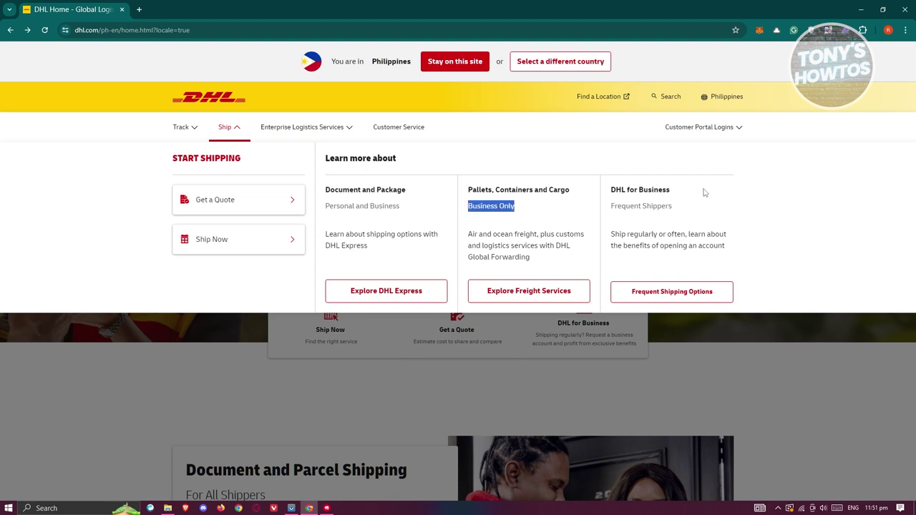
left_click_drag(609, 214, 719, 212)
left_click(783, 225)
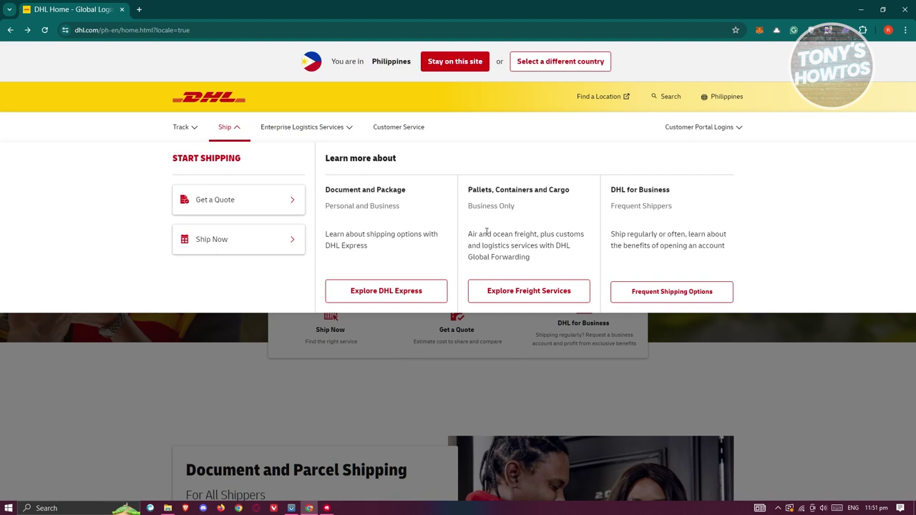
left_click_drag(609, 212, 739, 212)
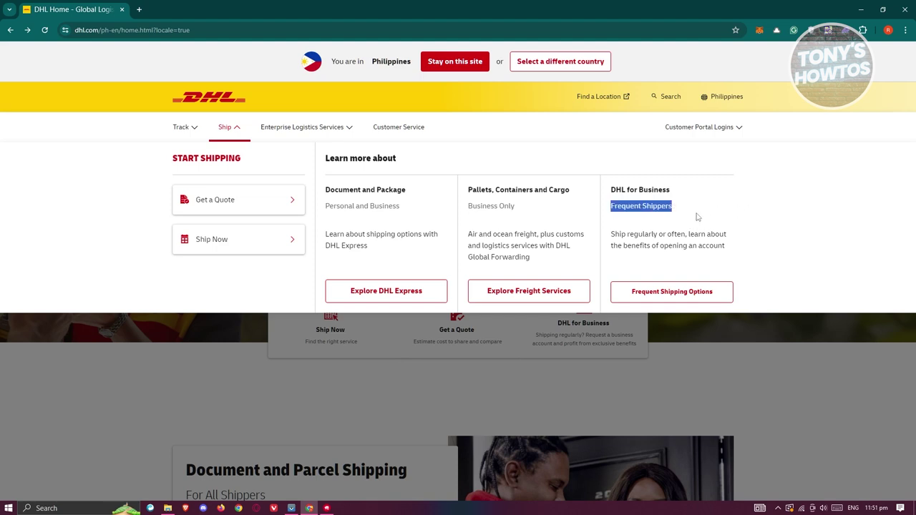
- Go to the DHL Express overview and start Ship Now under Get Started with MyDHL+
left_click(405, 288)
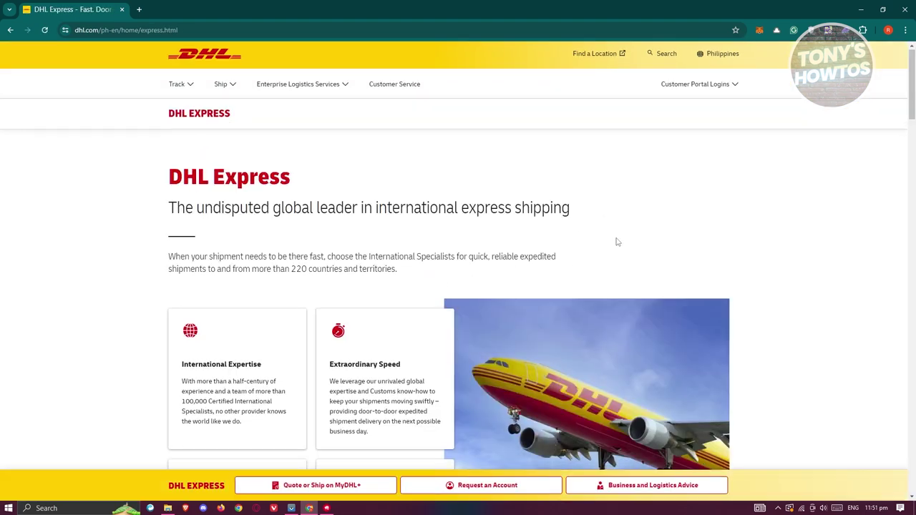
scroll(618, 241, "down", 3)
scroll(620, 242, "down", 5)
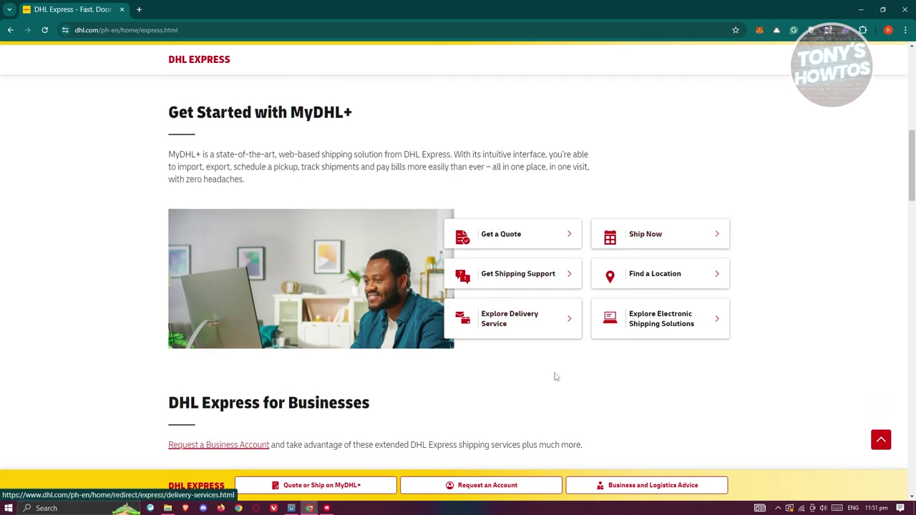
left_click(653, 241)
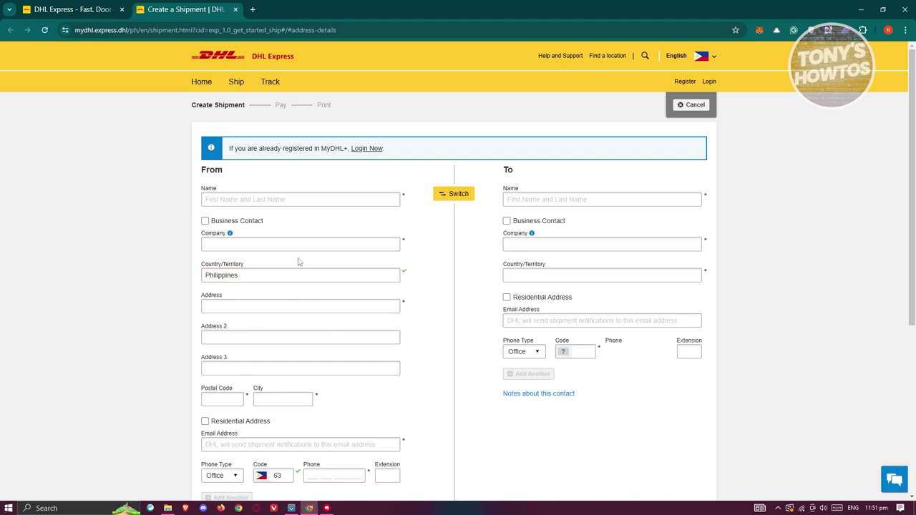
left_click(244, 199)
left_click(137, 257)
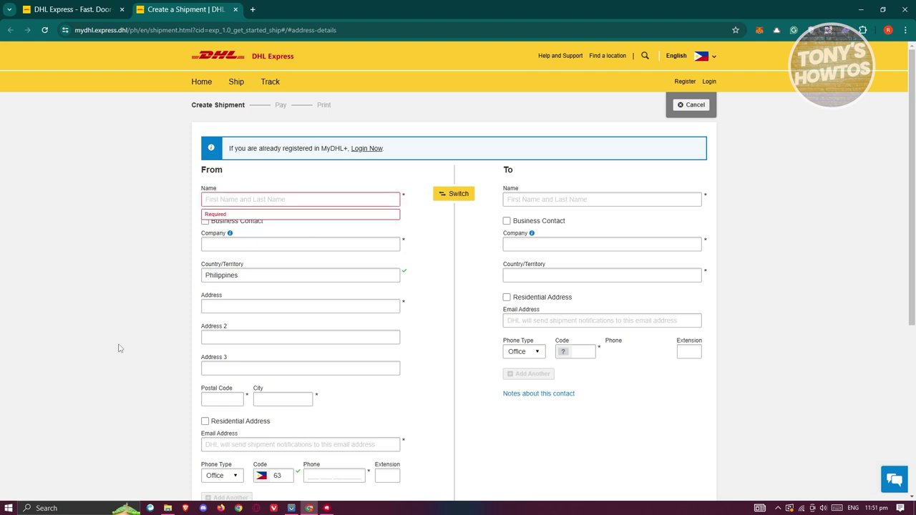
scroll(122, 349, "down", 2)
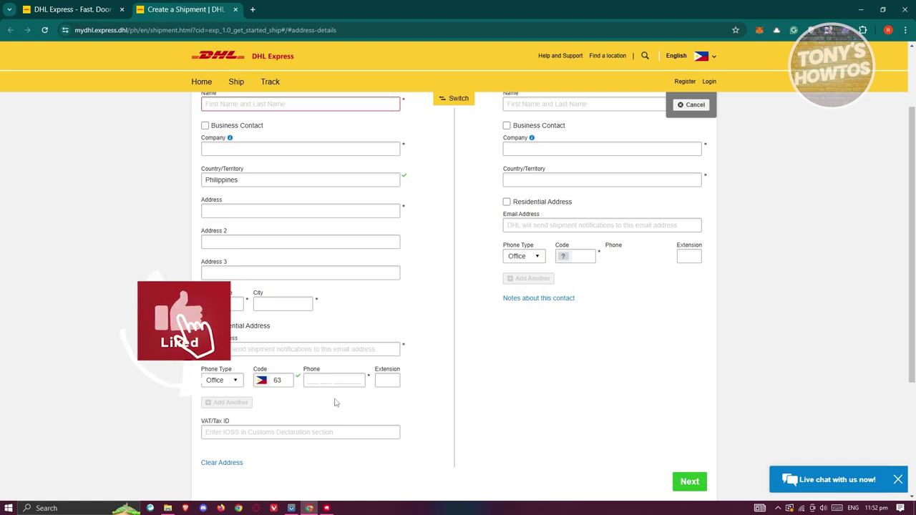
scroll(358, 434, "down", 2)
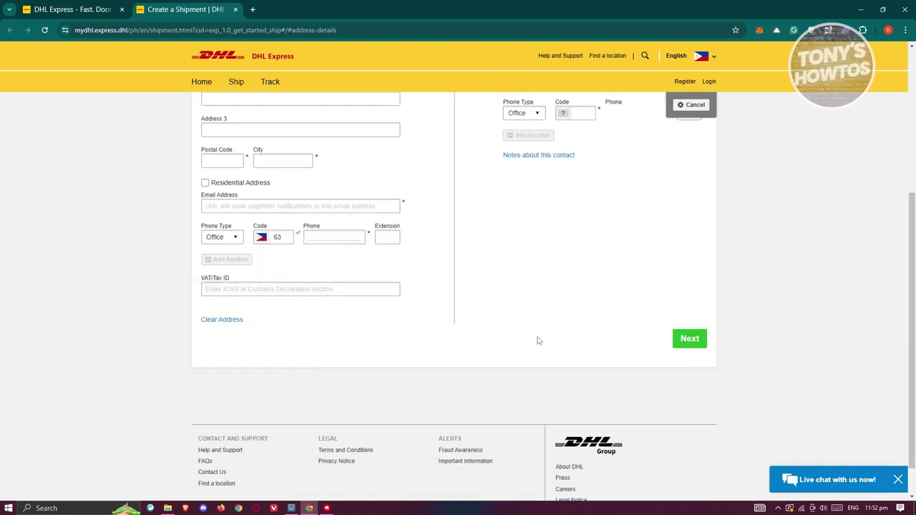
scroll(538, 341, "up", 3)
scroll(538, 341, "up", 1)
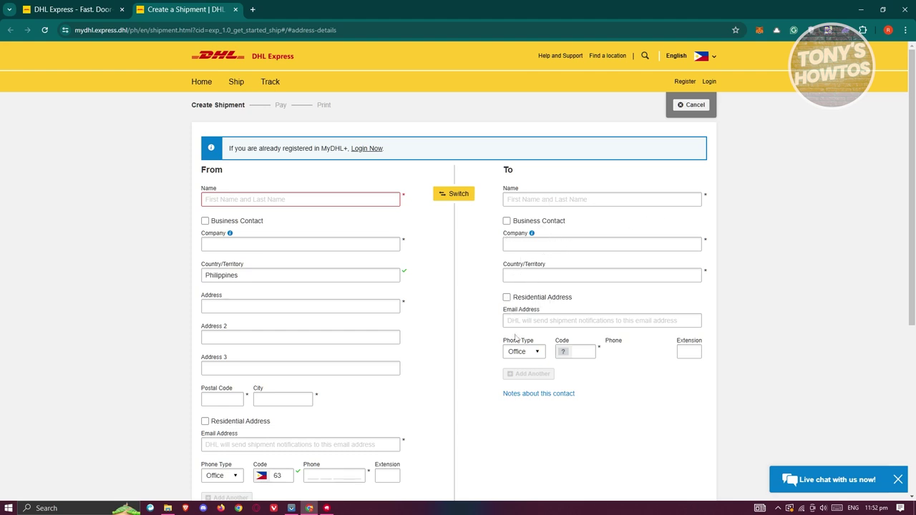
left_click(543, 273)
- Select Australia as the receiver's country in the To section
scroll(562, 336, "down", 1)
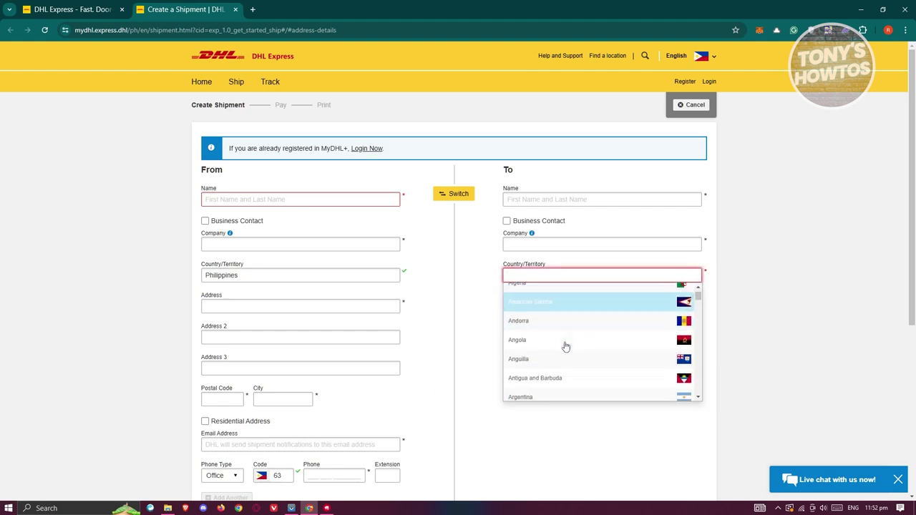
scroll(566, 347, "down", 4)
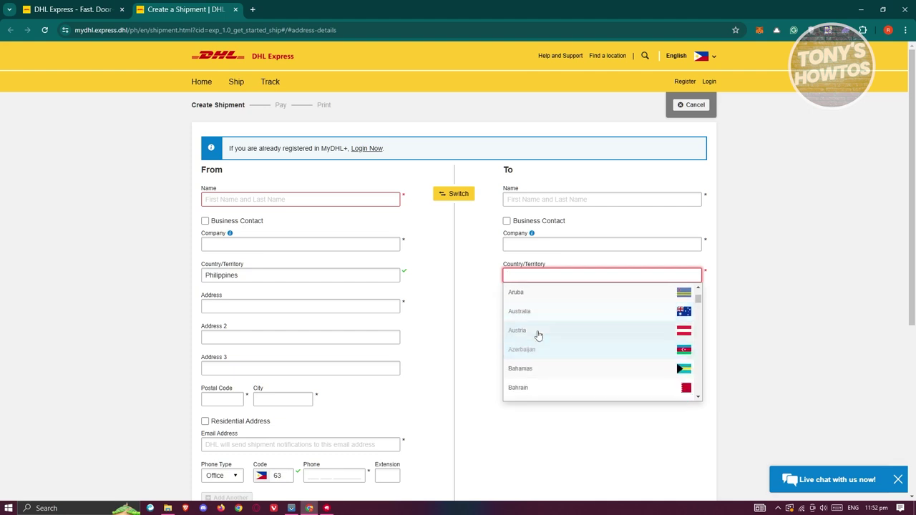
left_click(539, 315)
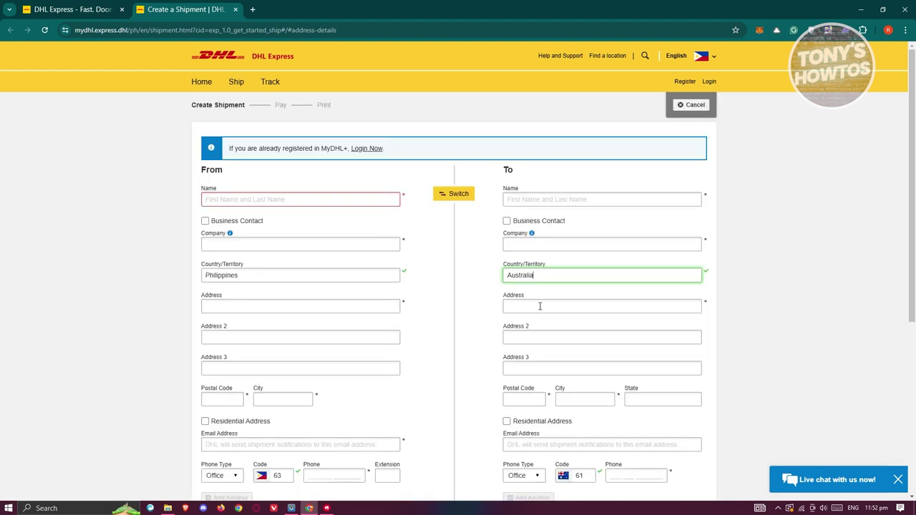
- Add a 'Notes about this contact' box for the receiver
scroll(601, 367, "down", 2)
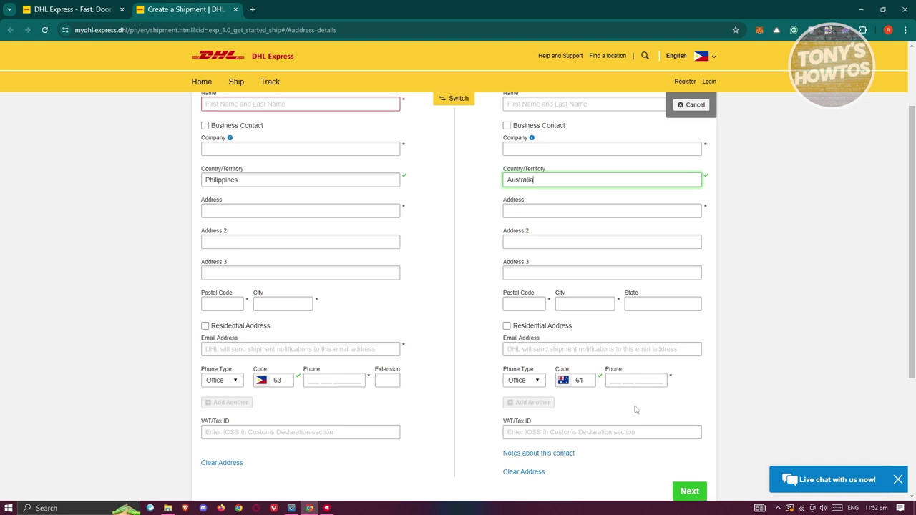
scroll(765, 334, "down", 3)
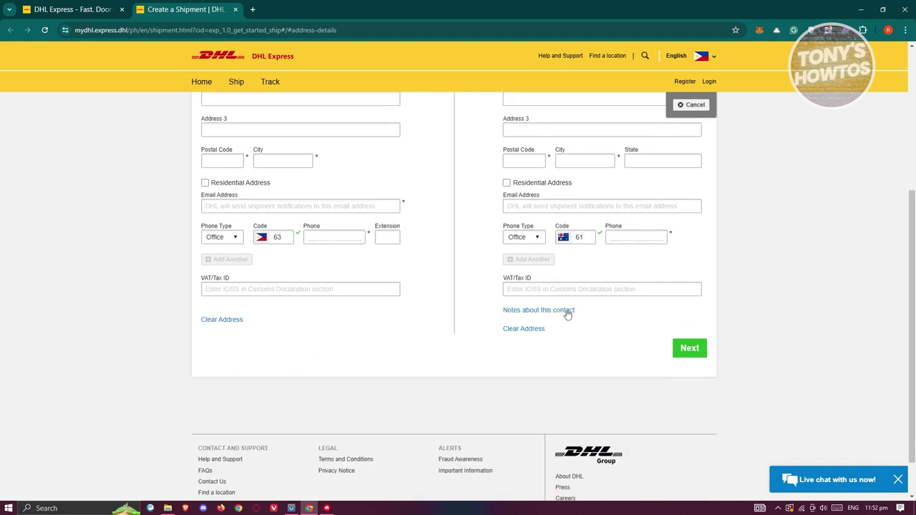
left_click(565, 311)
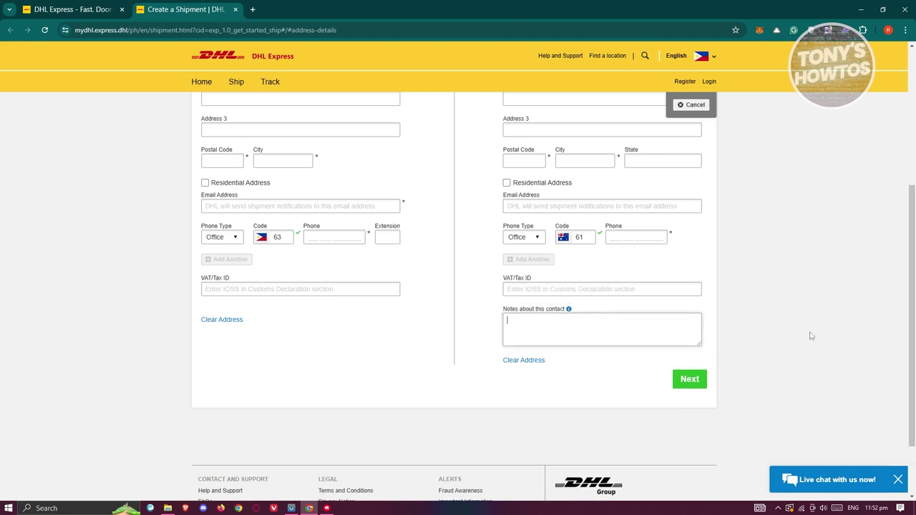
- Review the Philippines-to-Australia form and highlight the Print step label
scroll(813, 334, "up", 3)
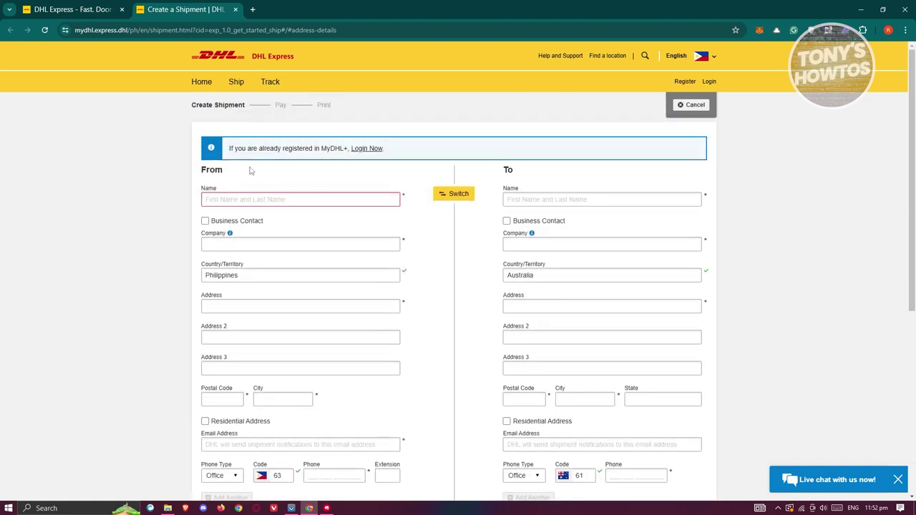
scroll(429, 257, "down", 3)
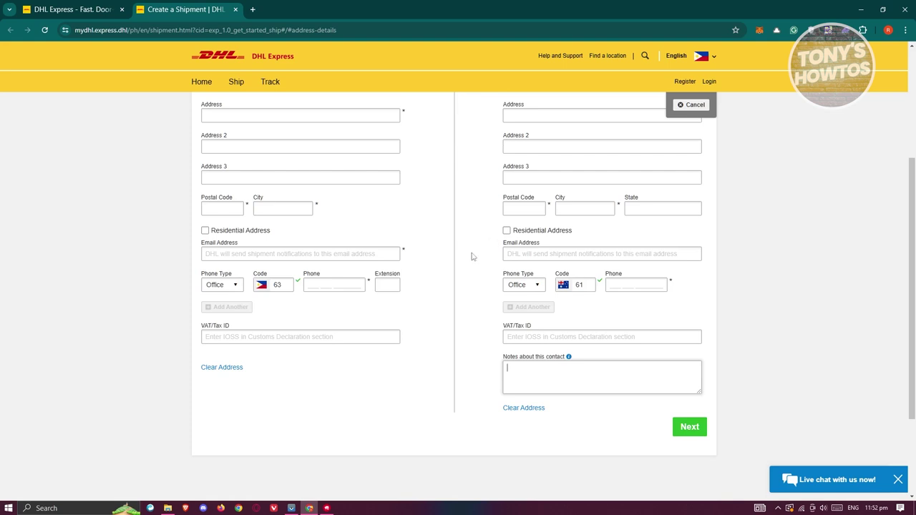
scroll(472, 256, "up", 3)
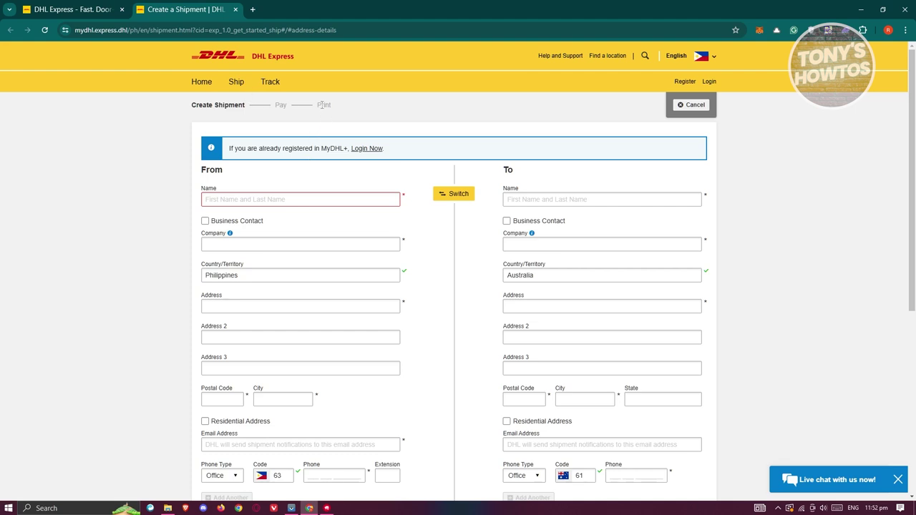
left_click_drag(319, 105, 399, 113)
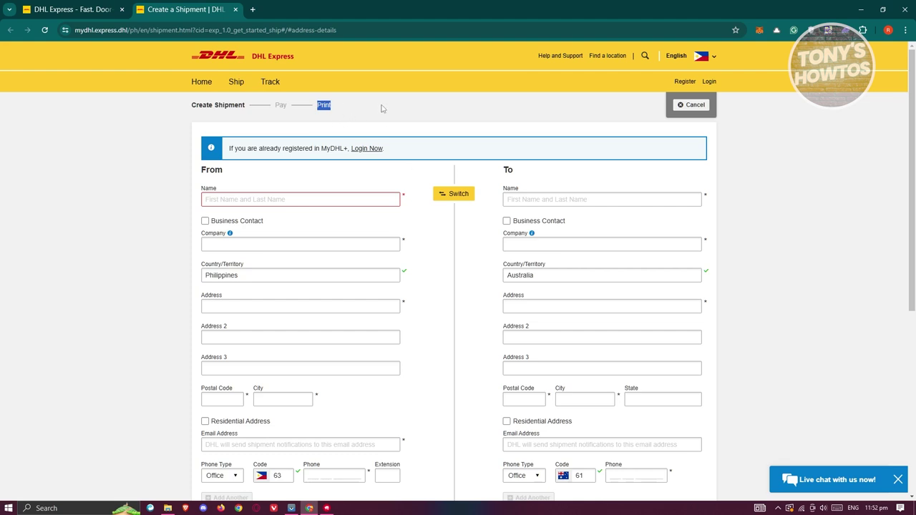